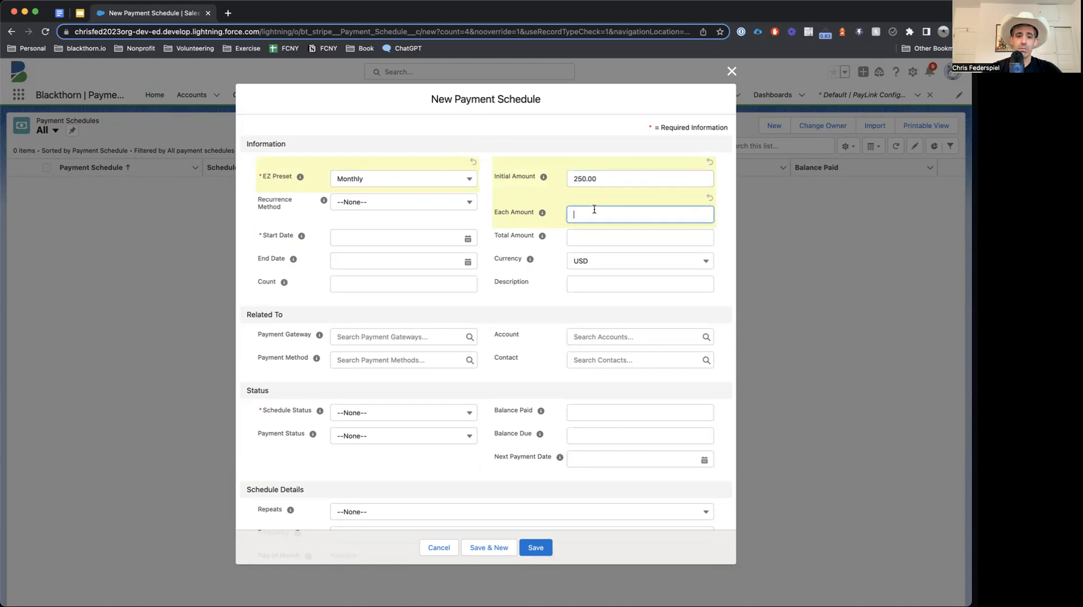
# Step: Set Each Amount to 50.00 and the start date to 6/27/2023
pyautogui.write('50')
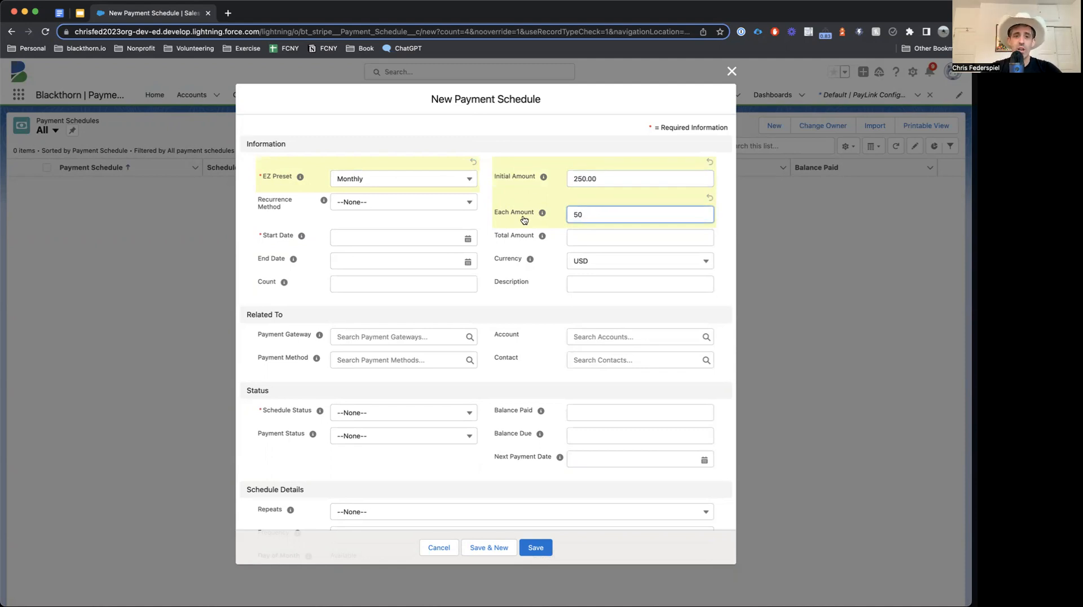
pyautogui.click(468, 238)
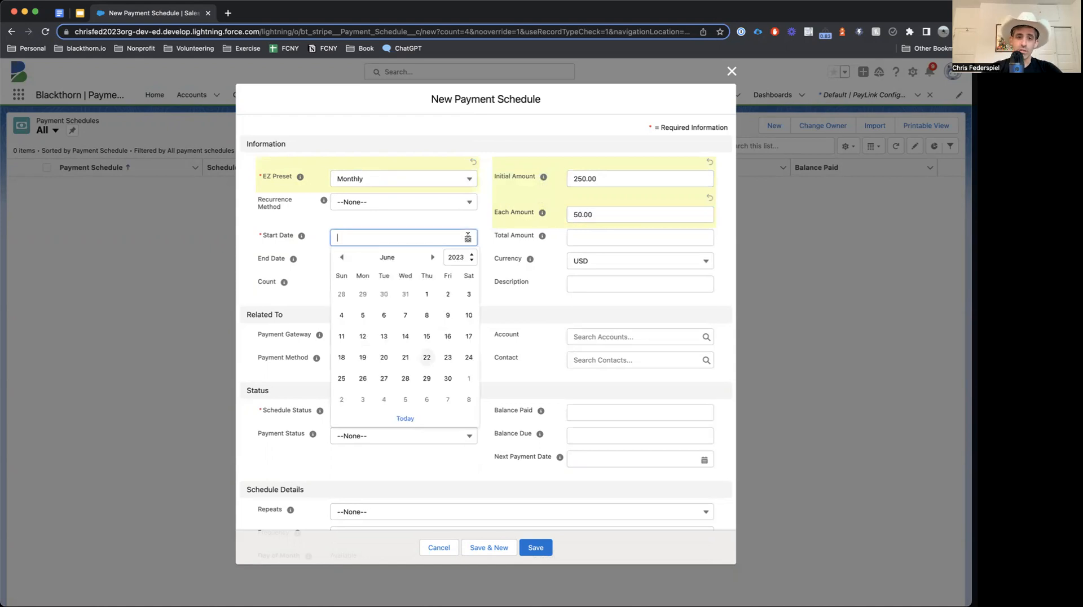
pyautogui.click(385, 378)
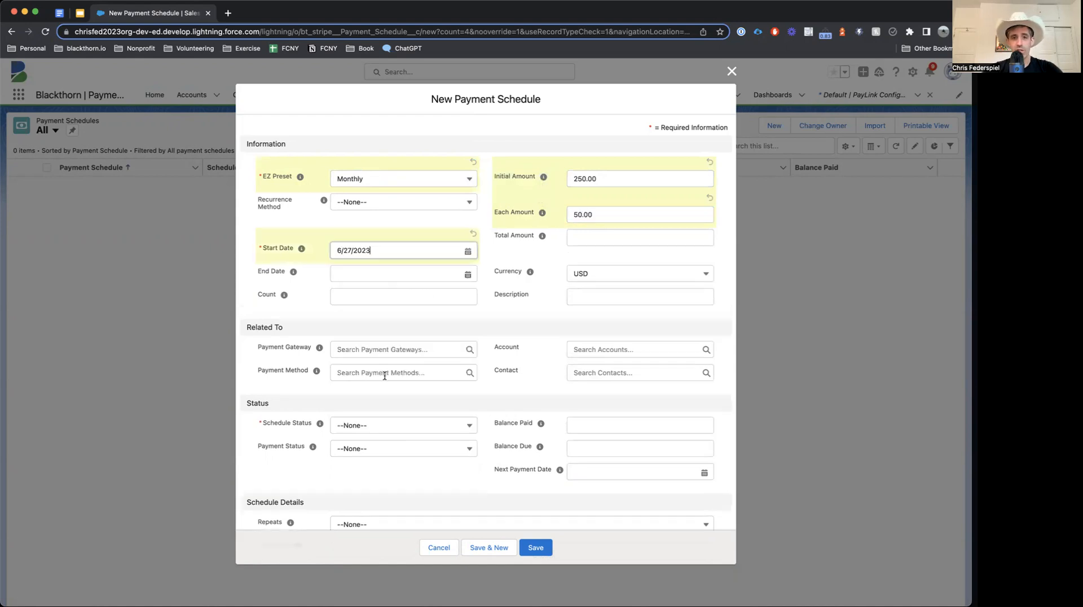
# Step: Leave Count blank and set Recurrence Method to Keep One Open
pyautogui.click(406, 299)
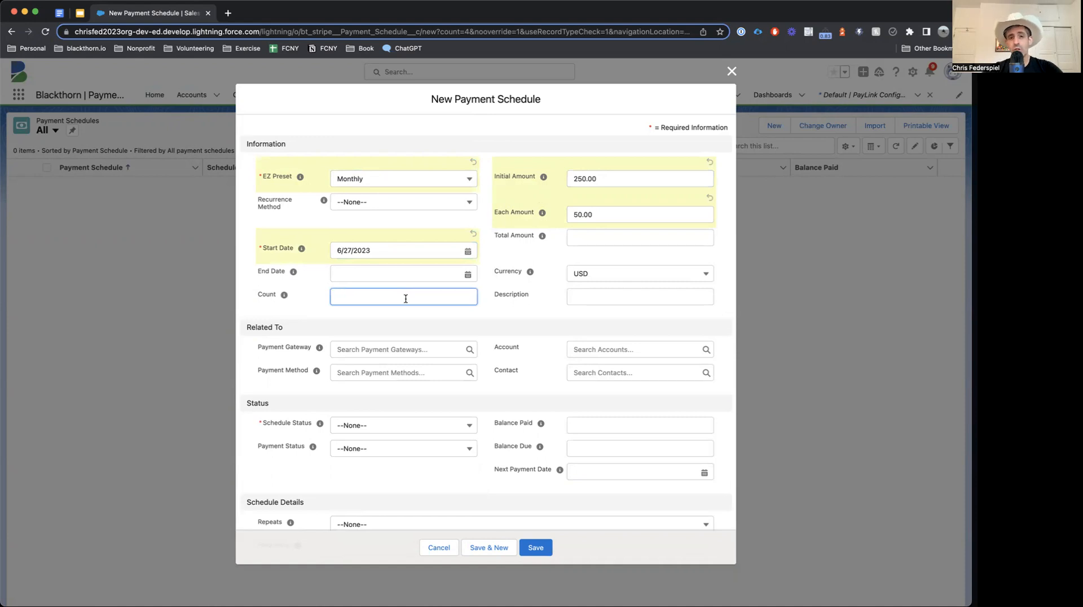
pyautogui.write('8')
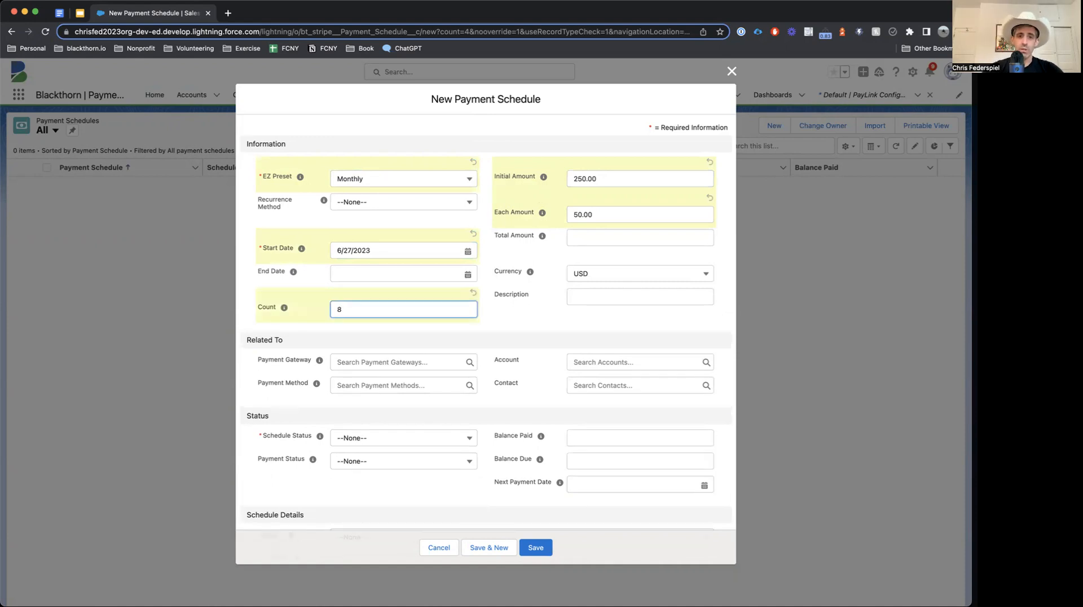
pyautogui.press('BackSpace')
pyautogui.click(398, 208)
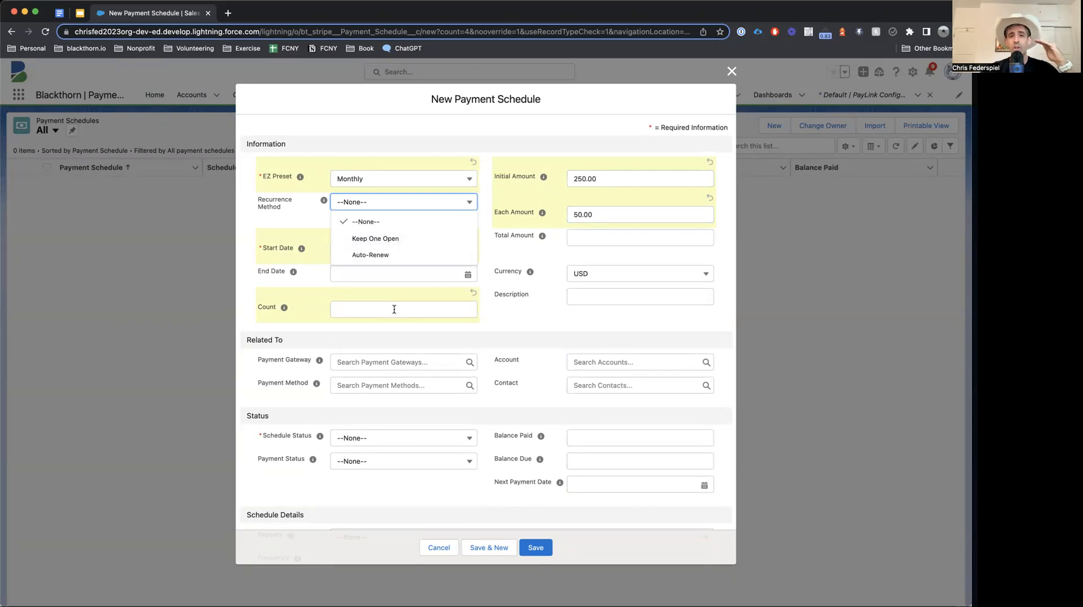
pyautogui.click(409, 242)
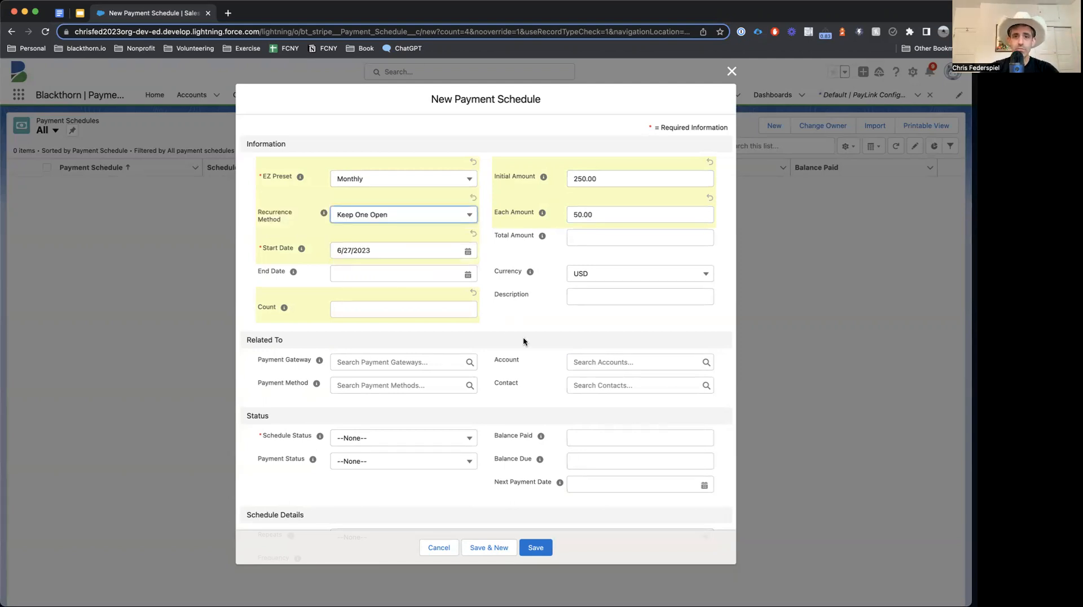
# Step: Enter 4 as the number of payments
pyautogui.click(446, 309)
pyautogui.write('4')
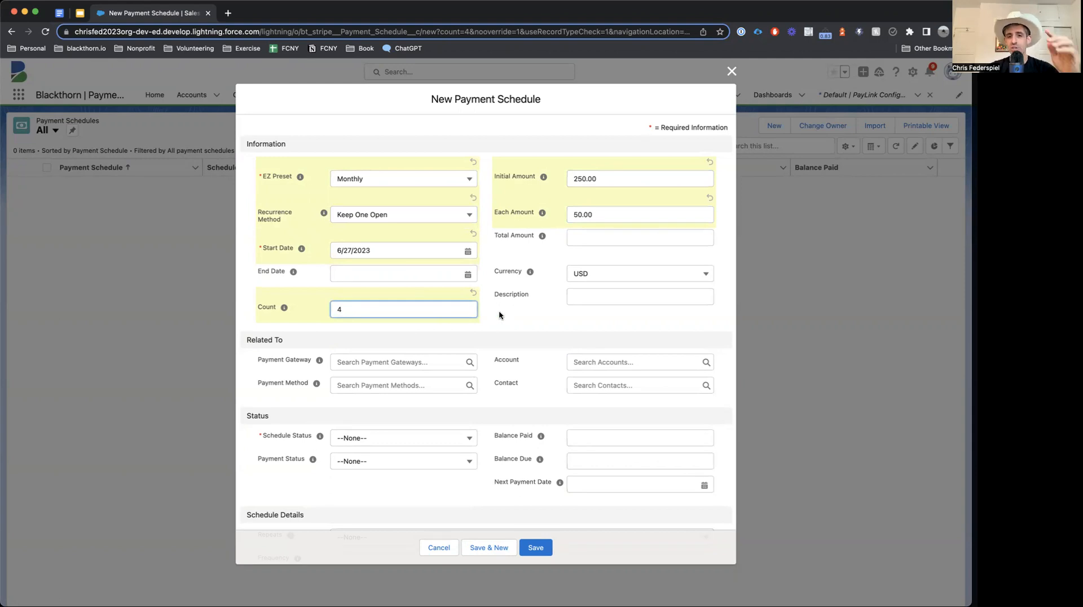
pyautogui.scroll(-3, 499, 310)
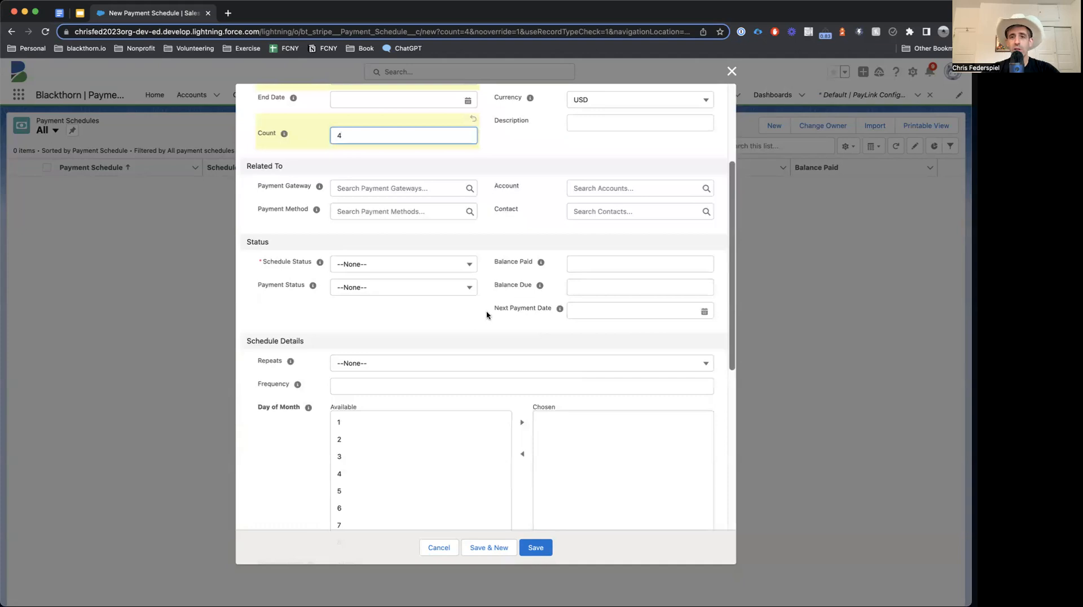
# Step: Link Example Account, its contact and the primary payment gateway to the schedule
pyautogui.click(642, 189)
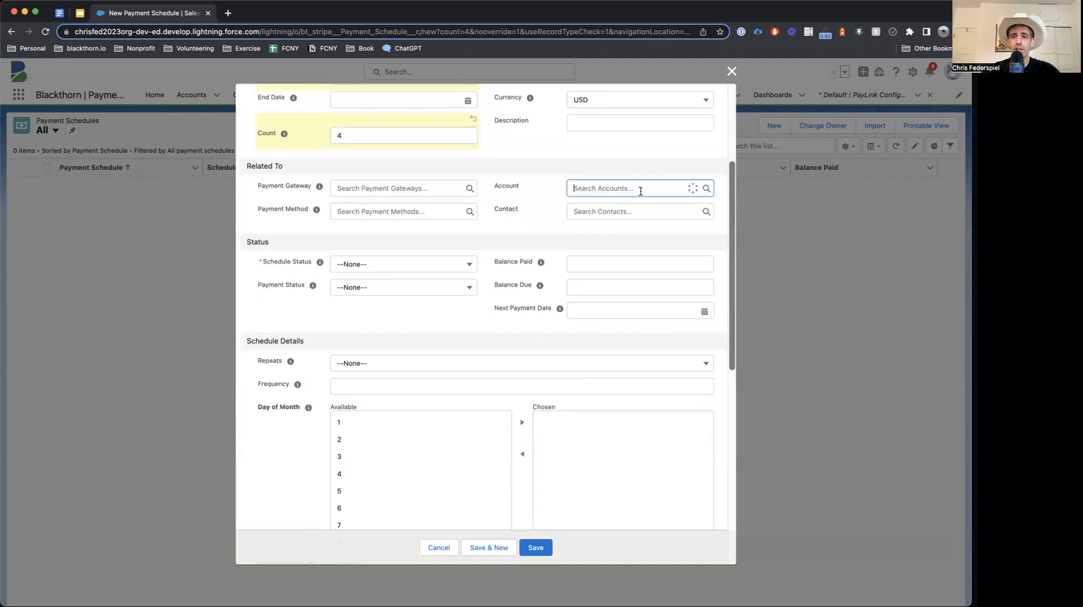
pyautogui.click(629, 224)
pyautogui.click(614, 224)
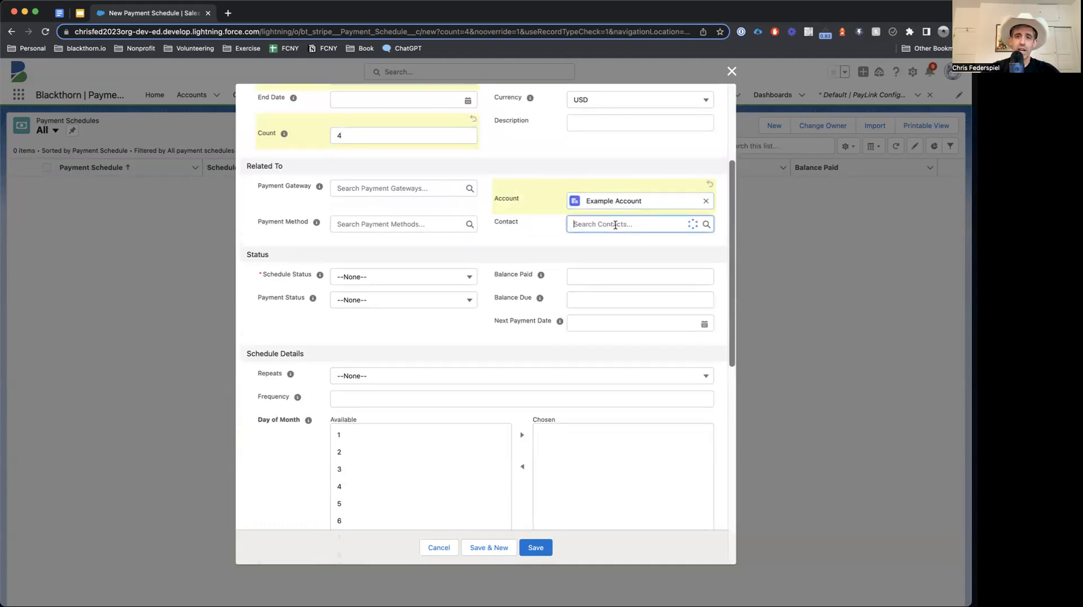
pyautogui.click(615, 258)
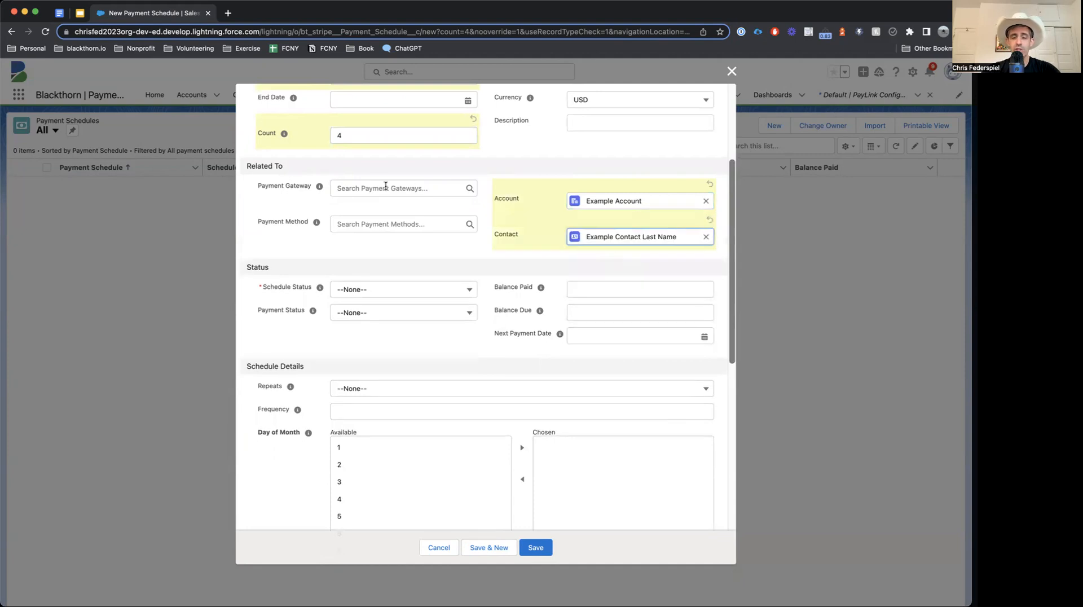
pyautogui.click(407, 187)
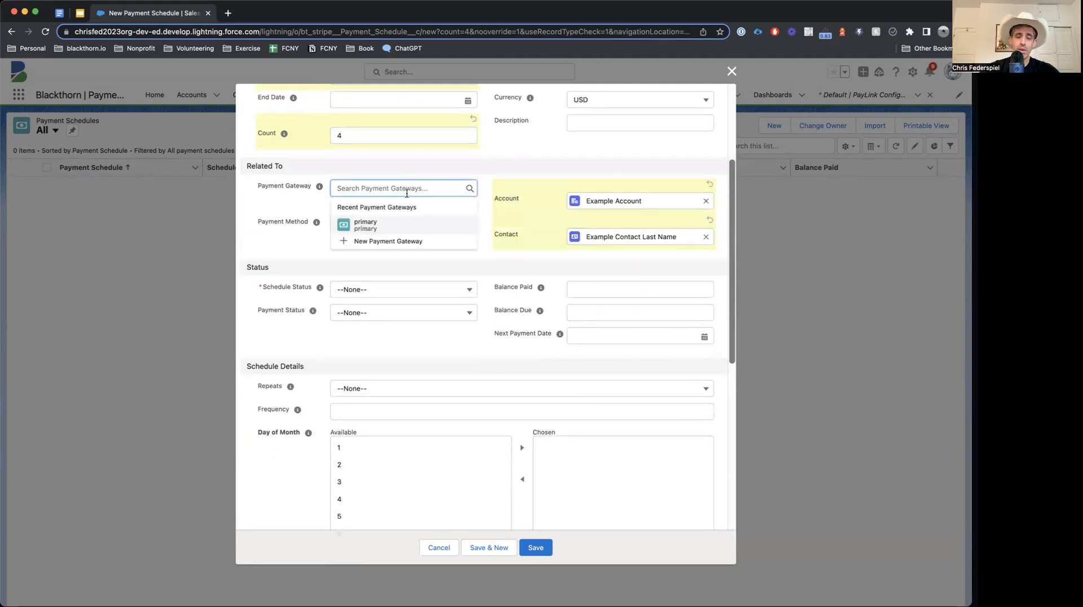
pyautogui.click(409, 225)
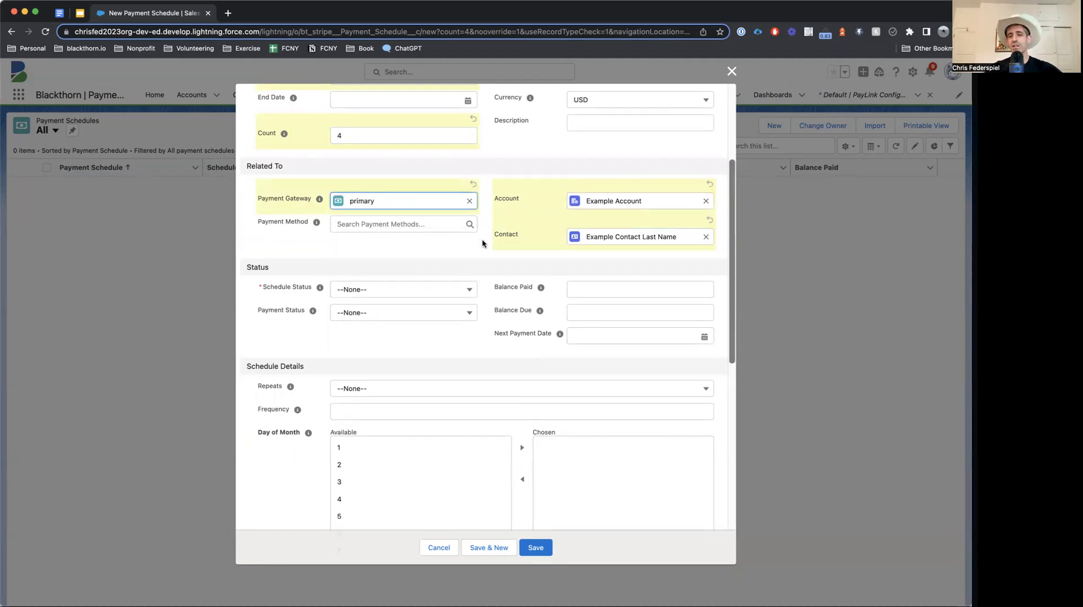
pyautogui.scroll(-3, 483, 243)
# Step: Choose Generate in the Schedule Status picklist, then scroll on to Schedule Details
pyautogui.click(445, 206)
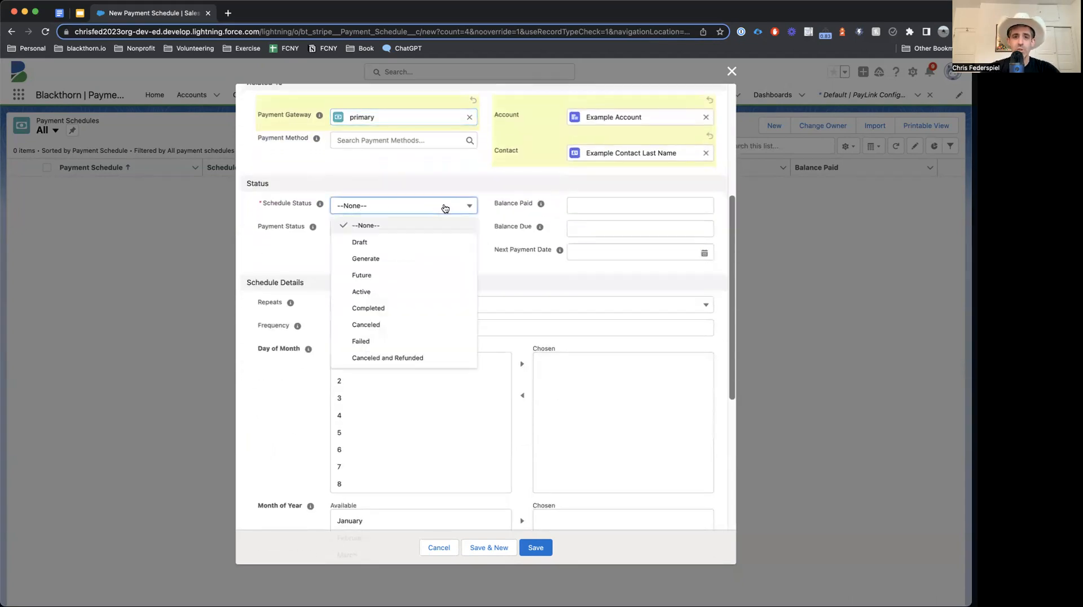
pyautogui.click(413, 258)
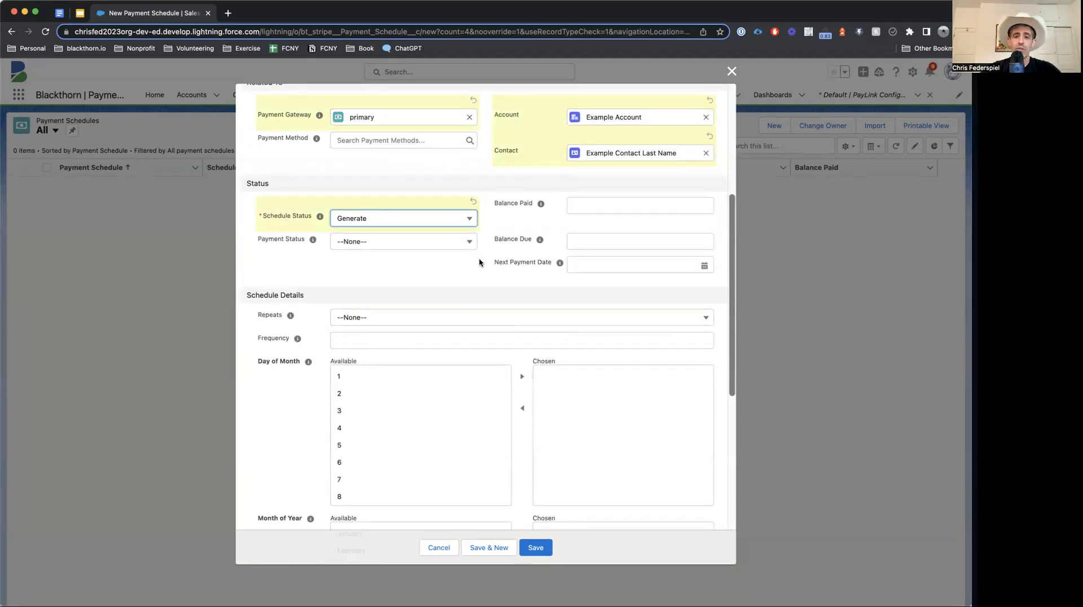
pyautogui.scroll(-3, 480, 263)
pyautogui.scroll(-3, 479, 262)
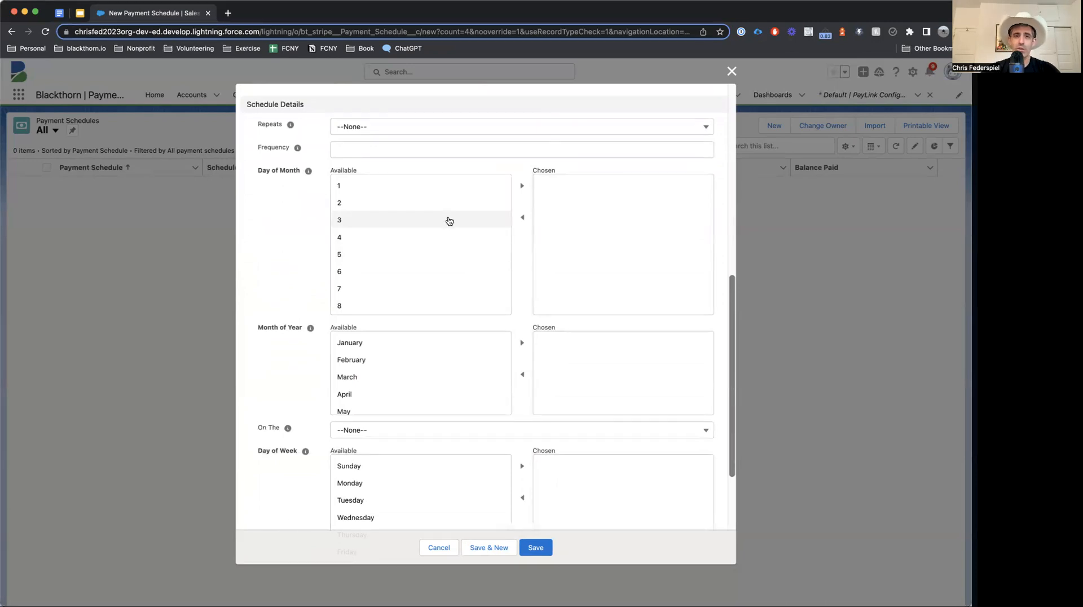
# Step: Try a weekly repeat with frequency 3, then reset the repeat interval to none
pyautogui.click(455, 129)
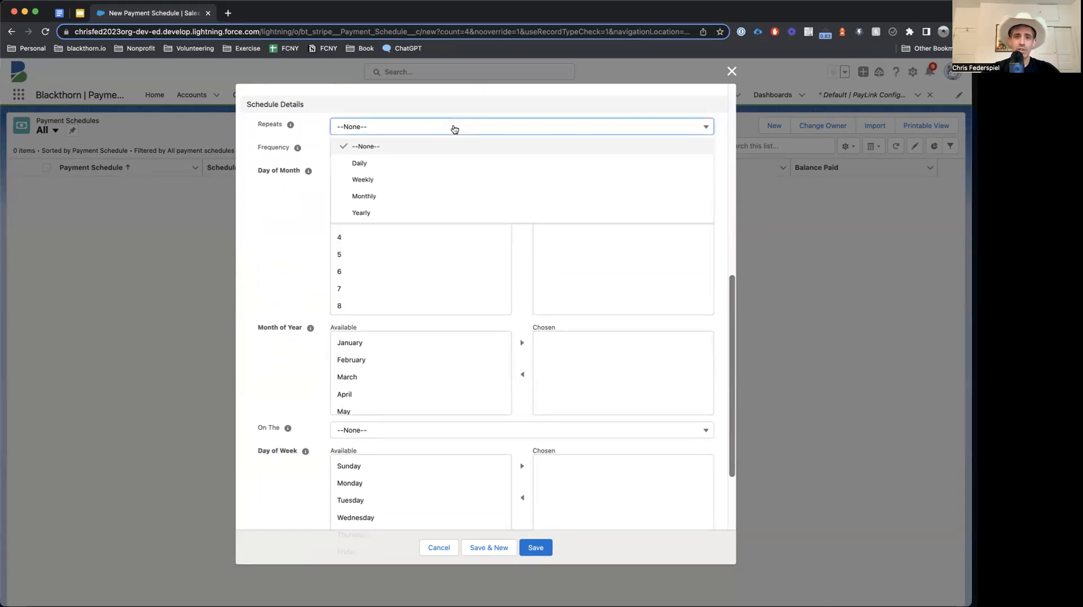
pyautogui.click(432, 179)
pyautogui.click(408, 158)
pyautogui.write('3')
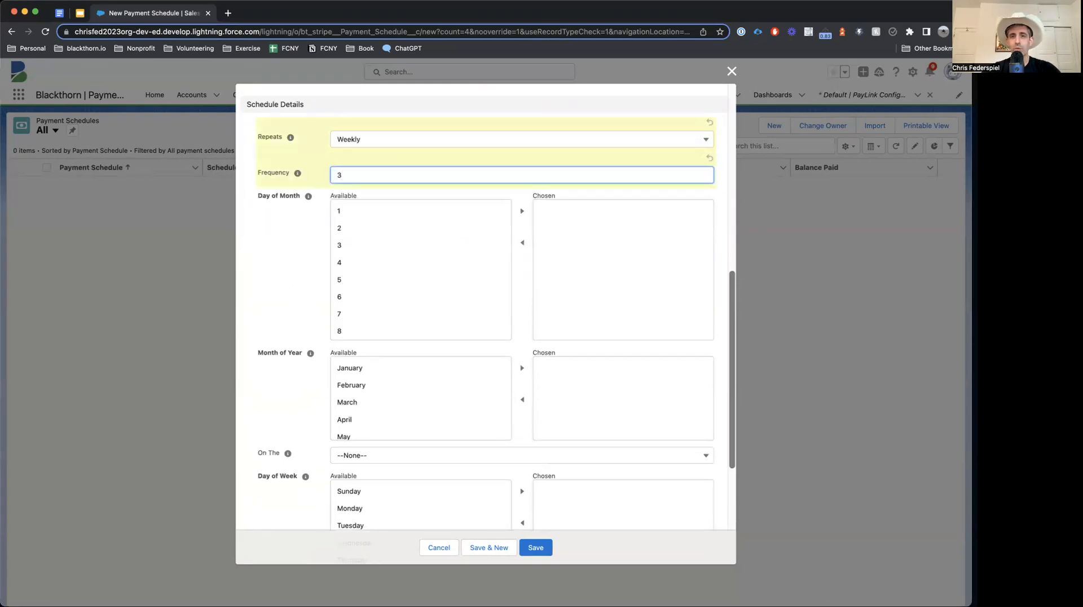
pyautogui.click(401, 137)
pyautogui.click(390, 160)
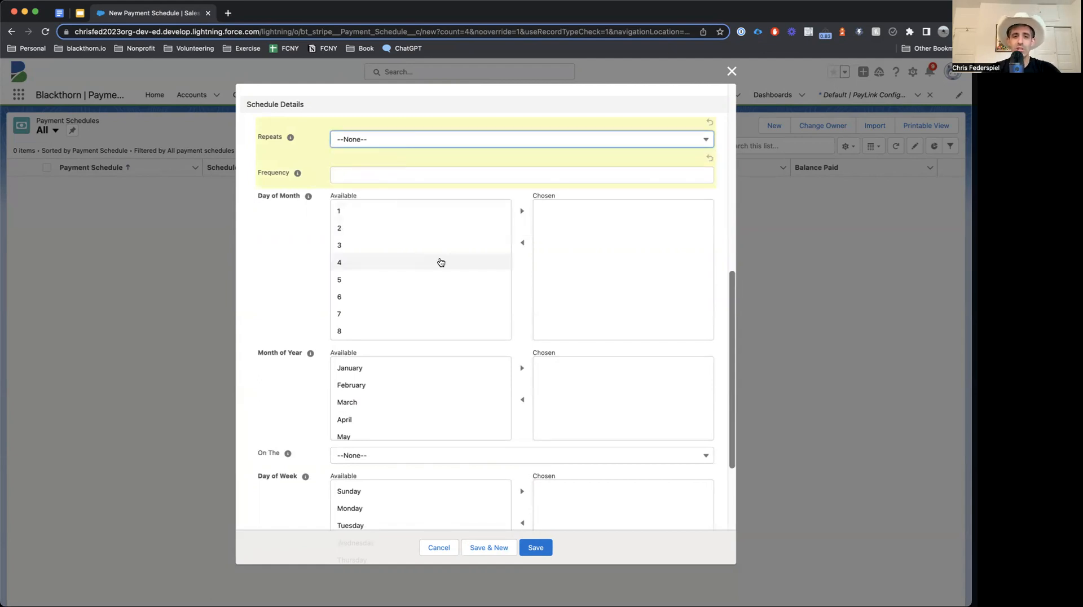
pyautogui.scroll(-5, 440, 262)
pyautogui.scroll(-5, 280, 310)
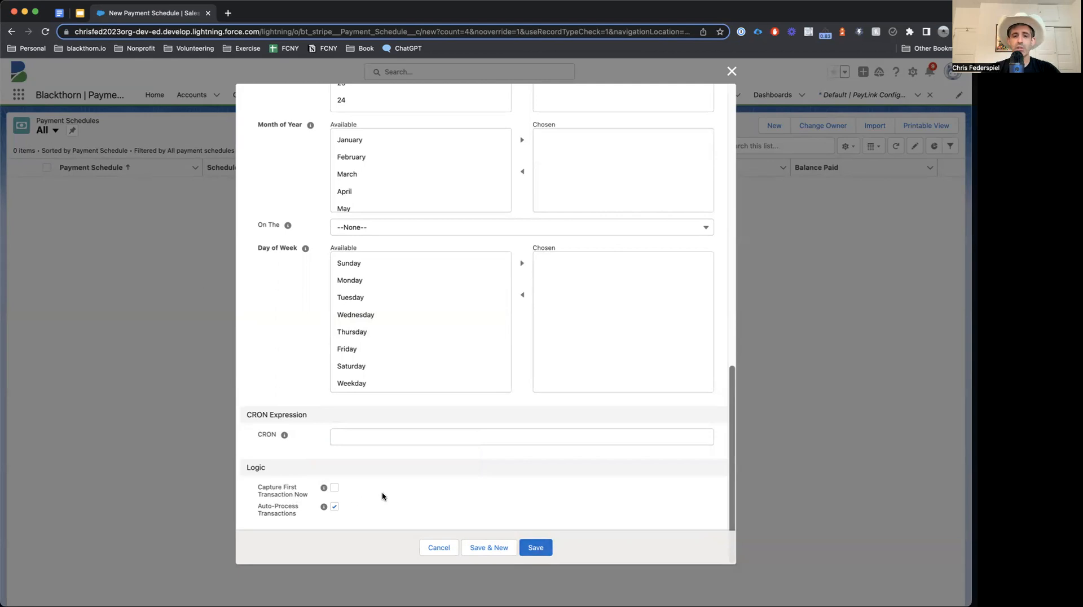
# Step: Save schedule PS-000000 and follow its Next PayLink URL
pyautogui.click(539, 548)
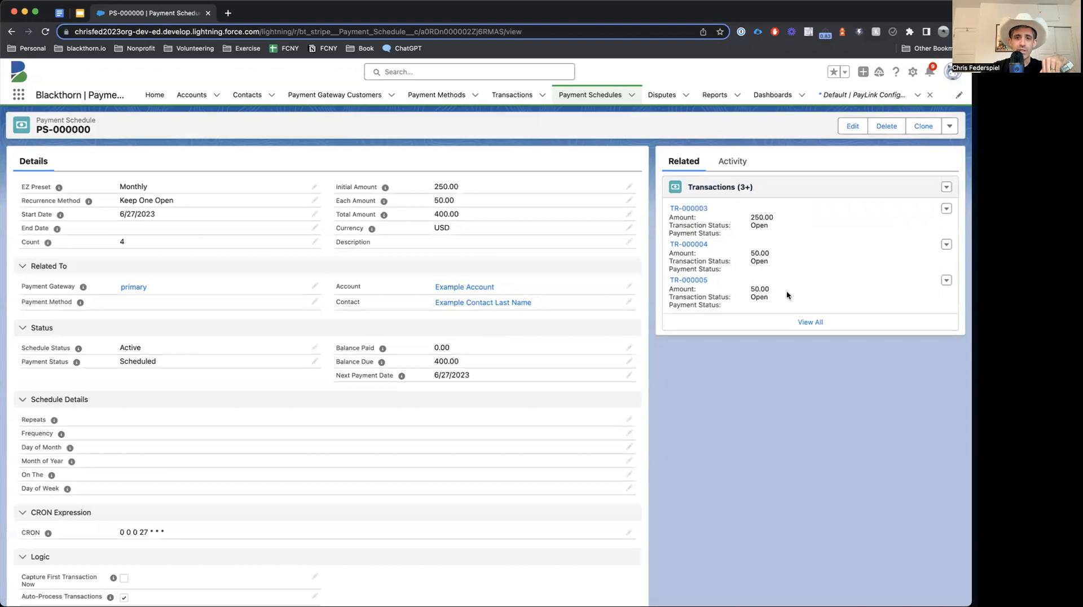
pyautogui.scroll(-3, 473, 332)
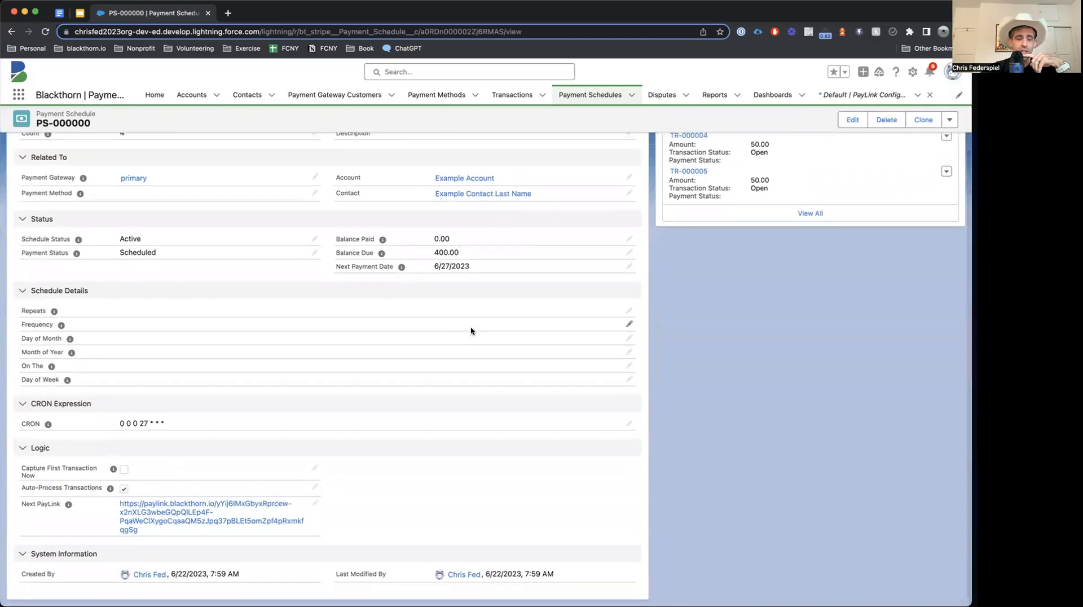
pyautogui.scroll(3, 359, 288)
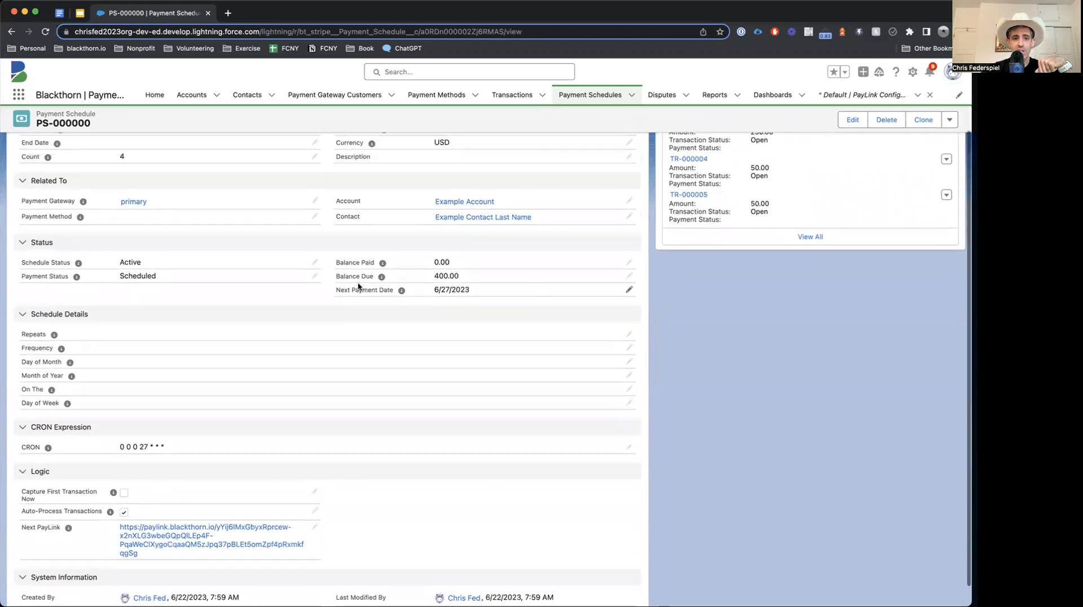
pyautogui.scroll(-3, 360, 288)
pyautogui.scroll(-1, 360, 288)
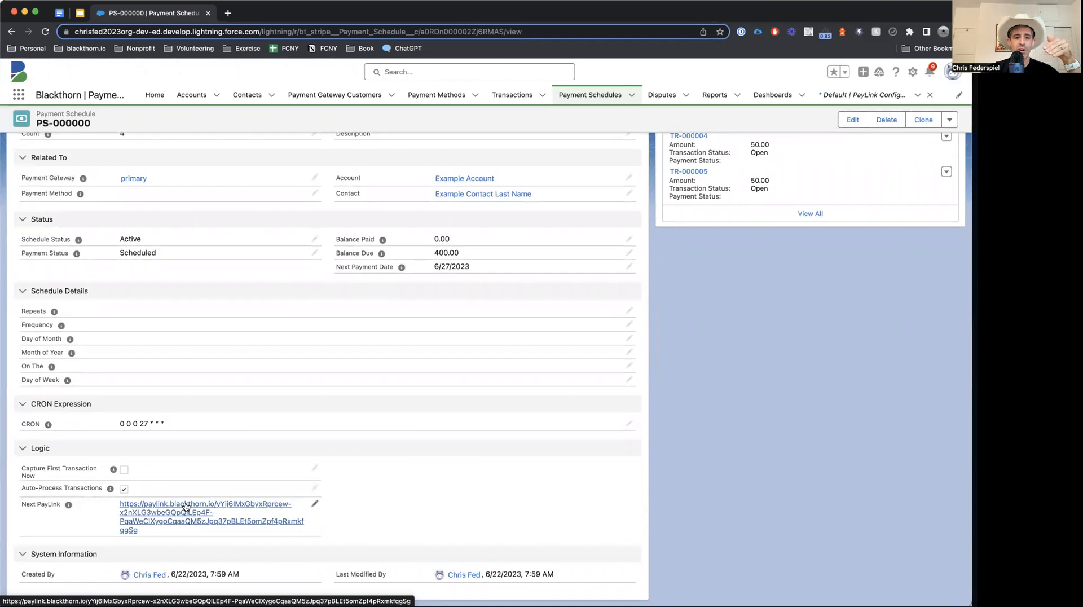
pyautogui.click(186, 506)
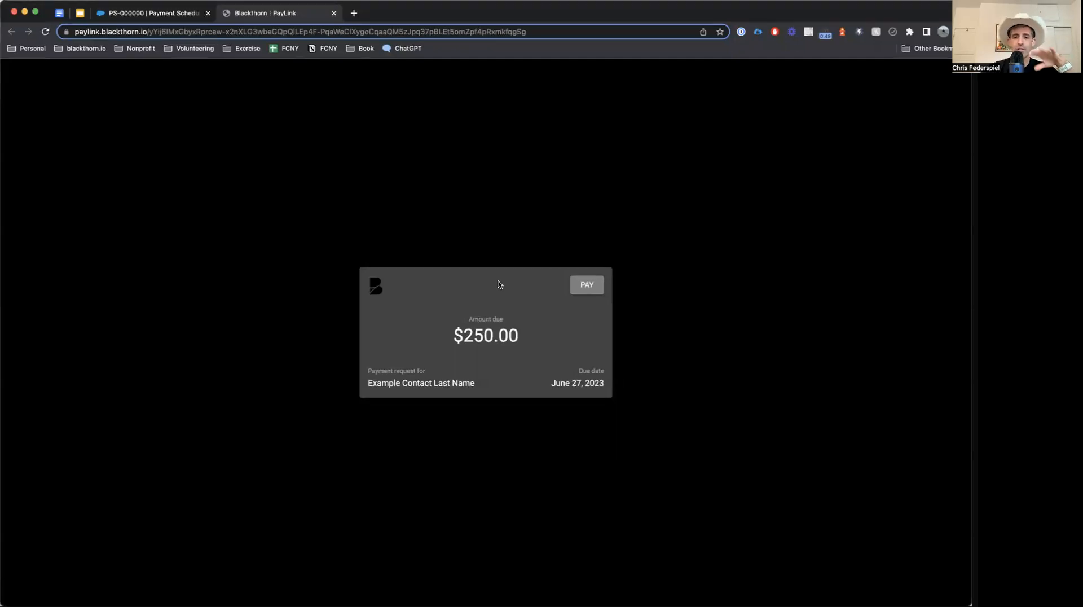
# Step: Start the $250.00 checkout with a cardholder name and the 4242 test card expiring 01 / 25
pyautogui.click(588, 288)
pyautogui.click(474, 243)
pyautogui.write('test')
pyautogui.press('Tab')
pyautogui.write('4242 4242 4242 424')
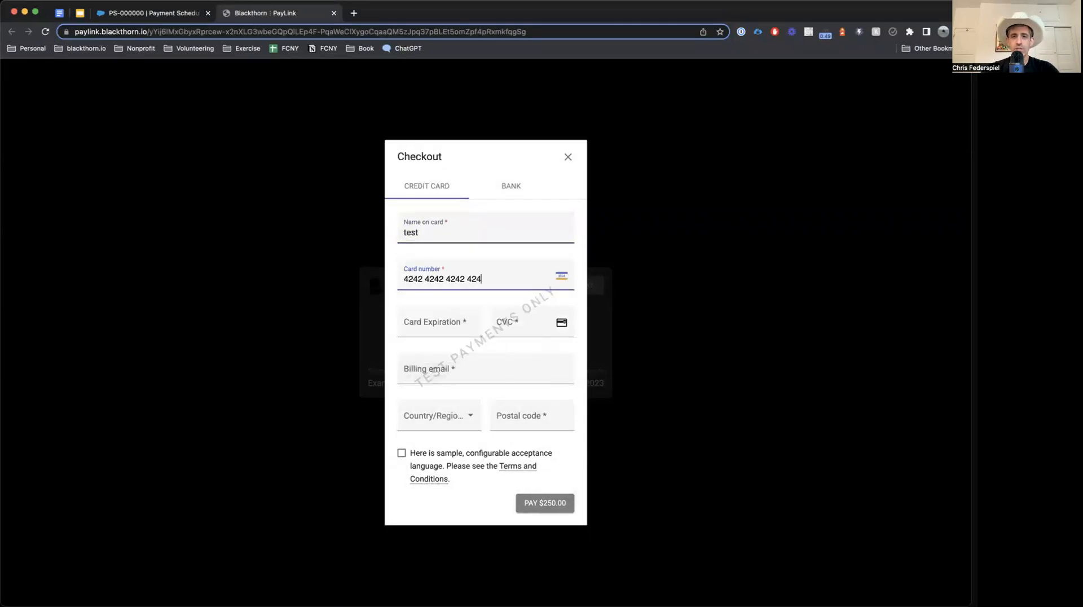
pyautogui.write('2')
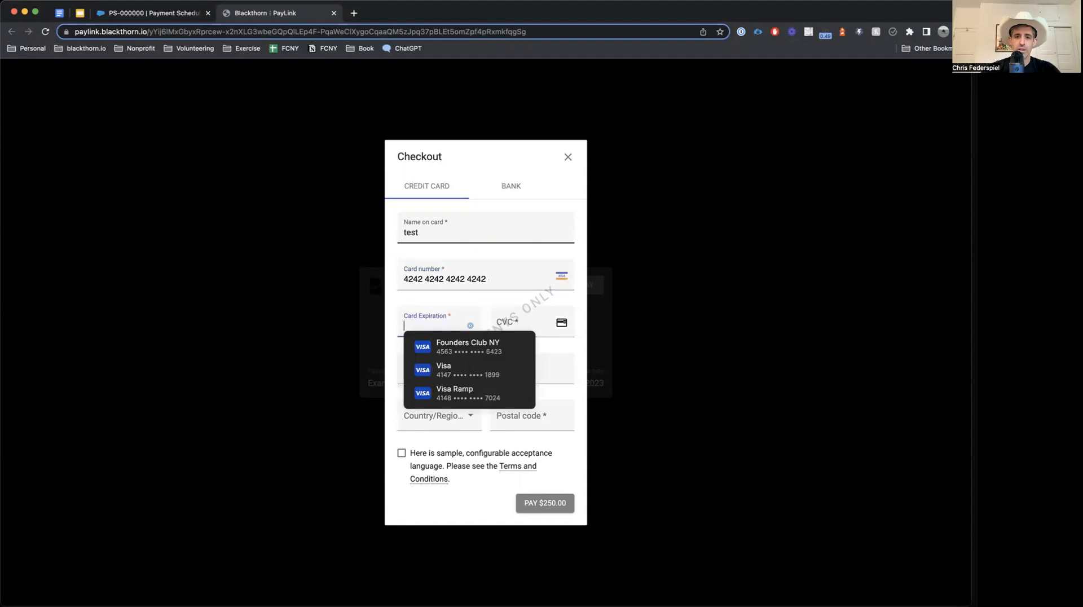
pyautogui.write('0123')
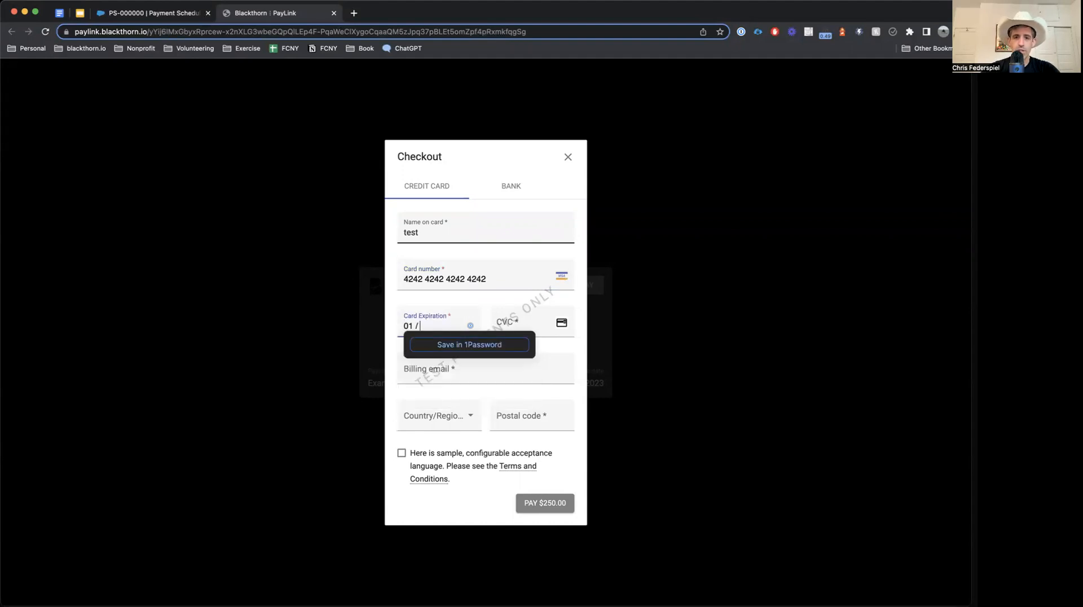
pyautogui.write('222')
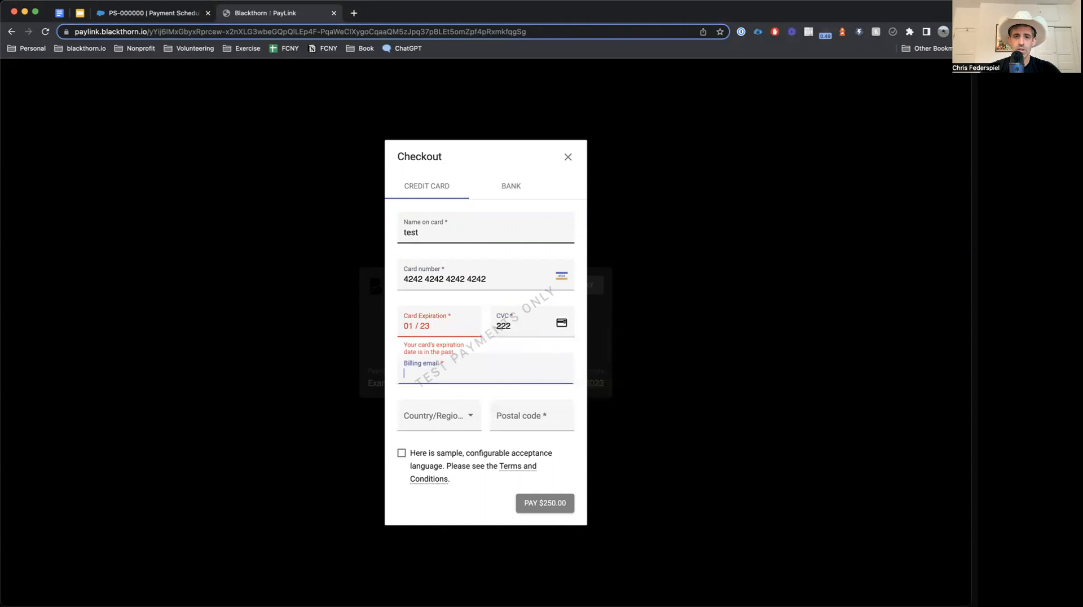
pyautogui.click(429, 325)
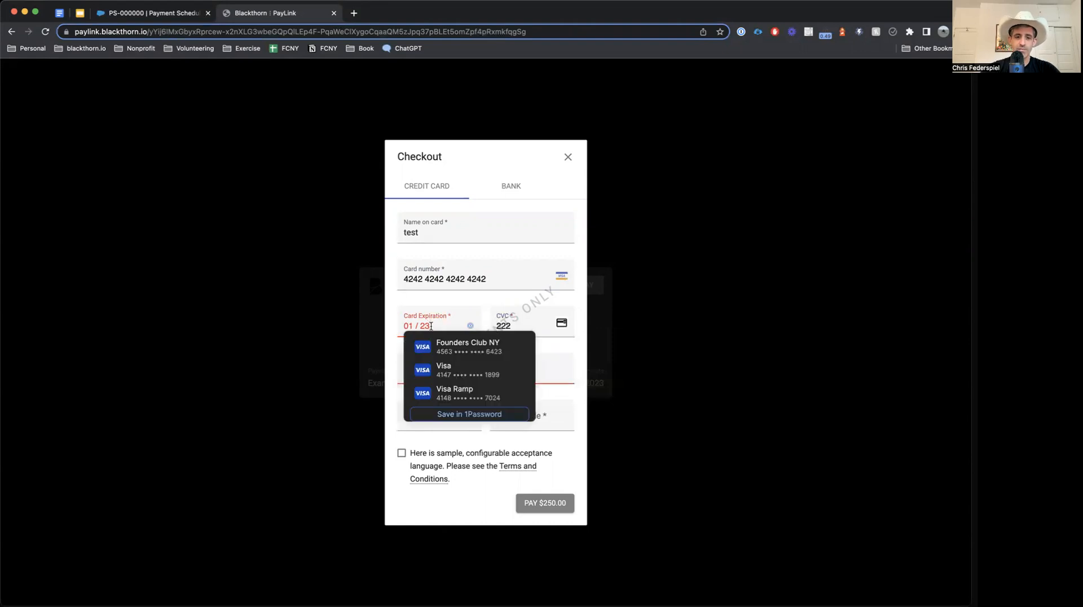
pyautogui.press('BackSpace')
pyautogui.write('5')
# Step: Add billing email, United States and postal code, accept the terms, and submit payment
pyautogui.click(427, 369)
pyautogui.write('a@a.com')
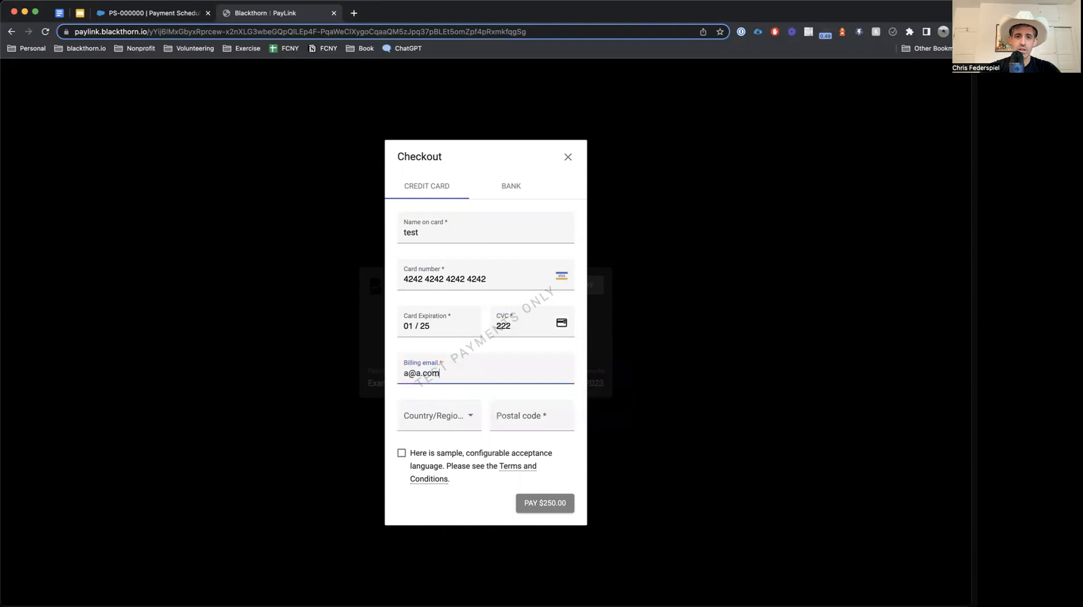
pyautogui.click(430, 418)
pyautogui.click(430, 419)
pyautogui.press('Tab')
pyautogui.write('10003')
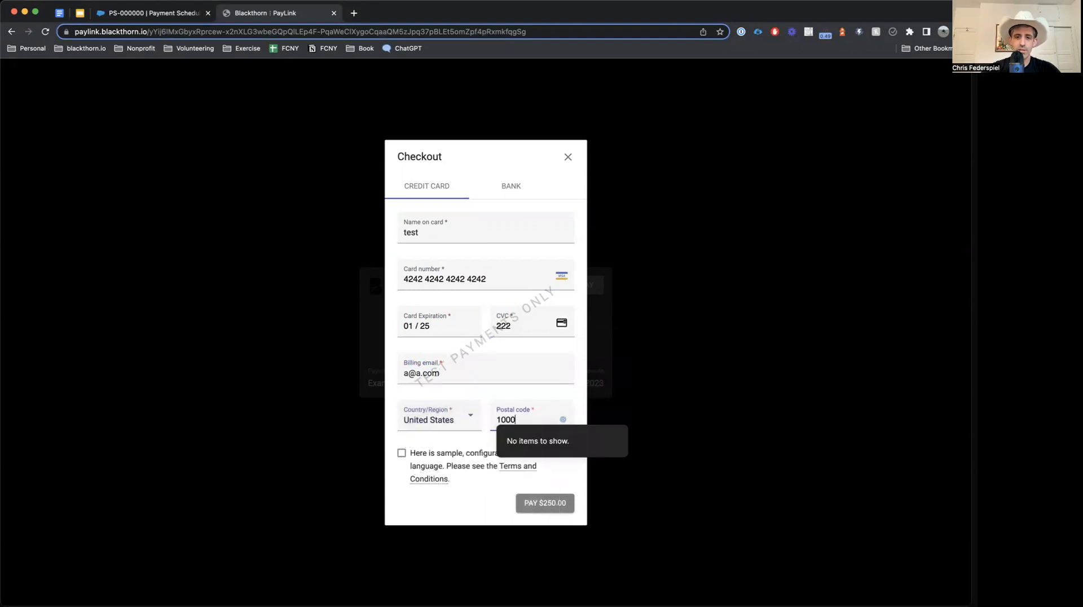
pyautogui.click(417, 457)
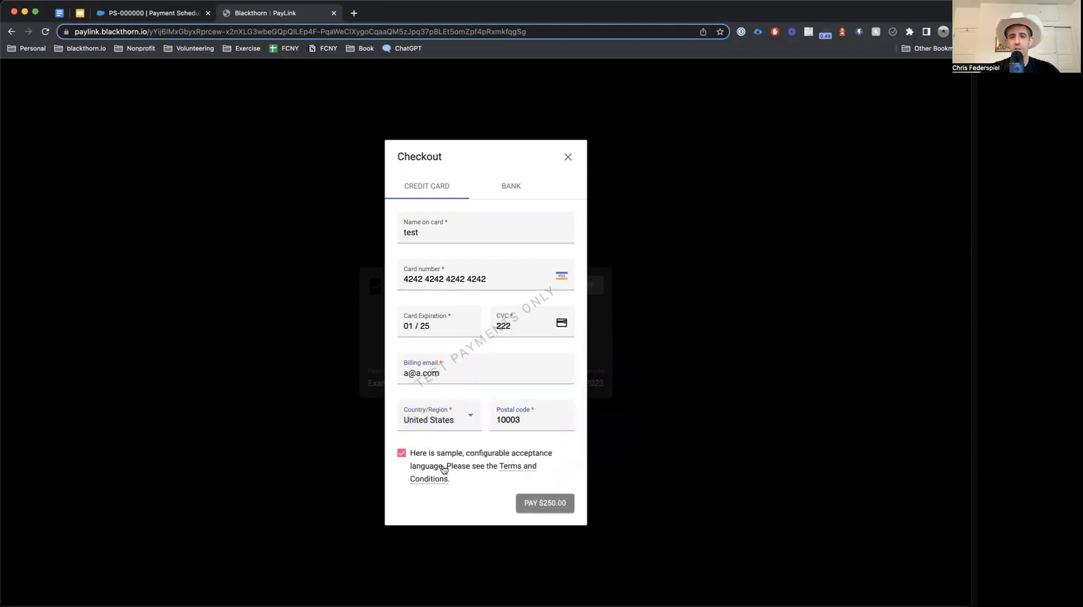
pyautogui.click(543, 502)
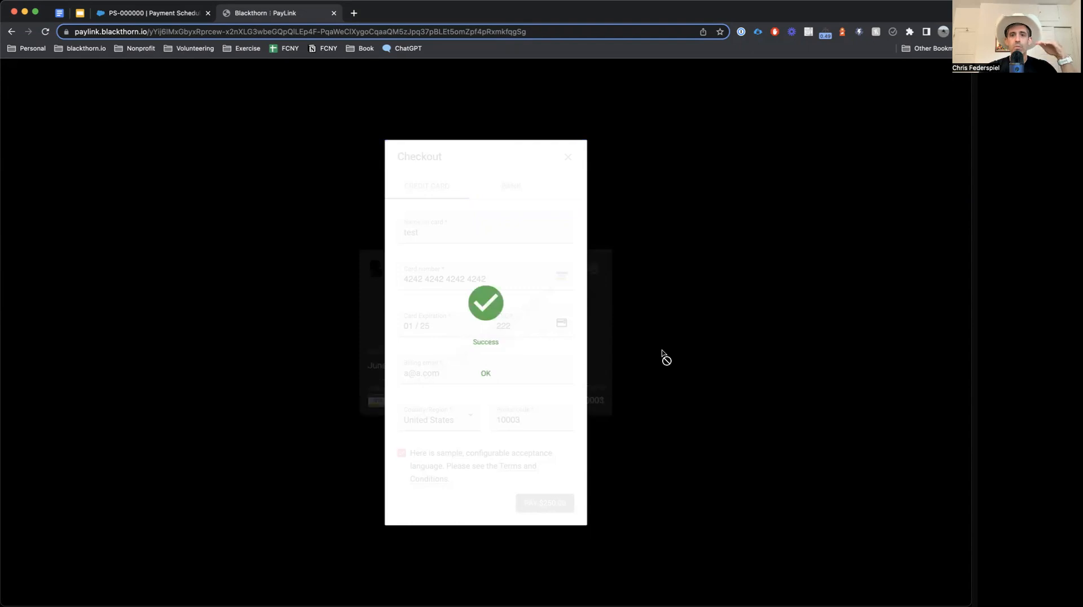
# Step: Dismiss the success message, cancel printing the receipt, and reload the PS-000000 tab
pyautogui.click(487, 373)
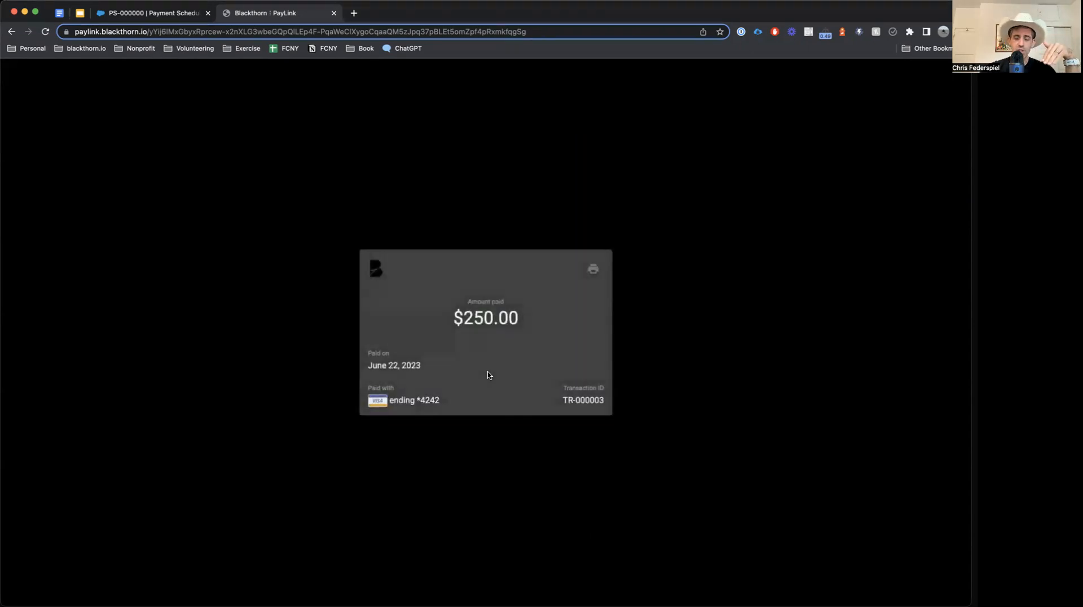
pyautogui.click(593, 269)
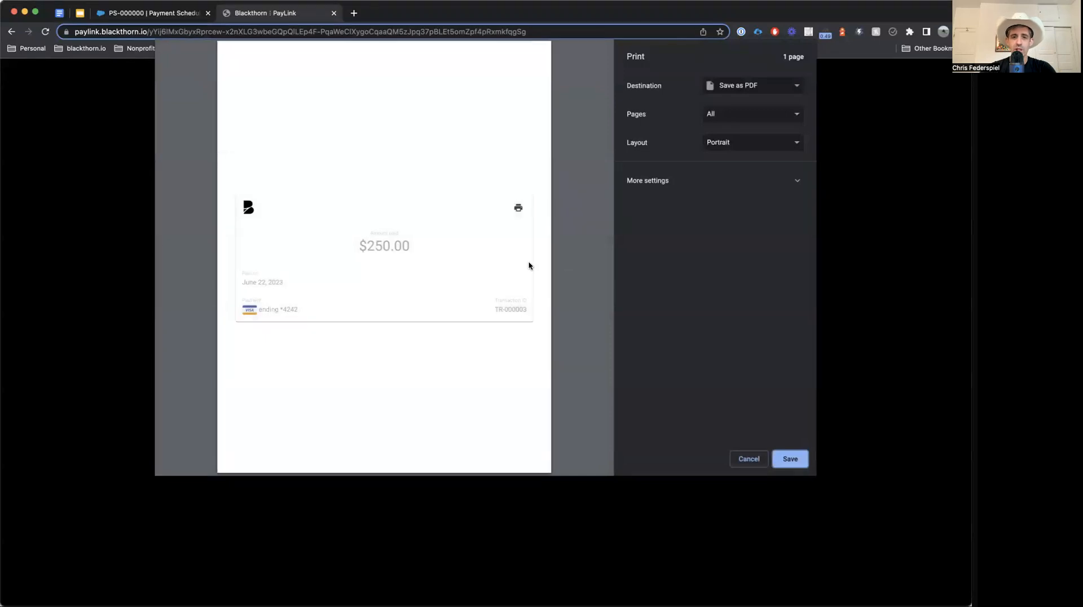
pyautogui.press('Escape')
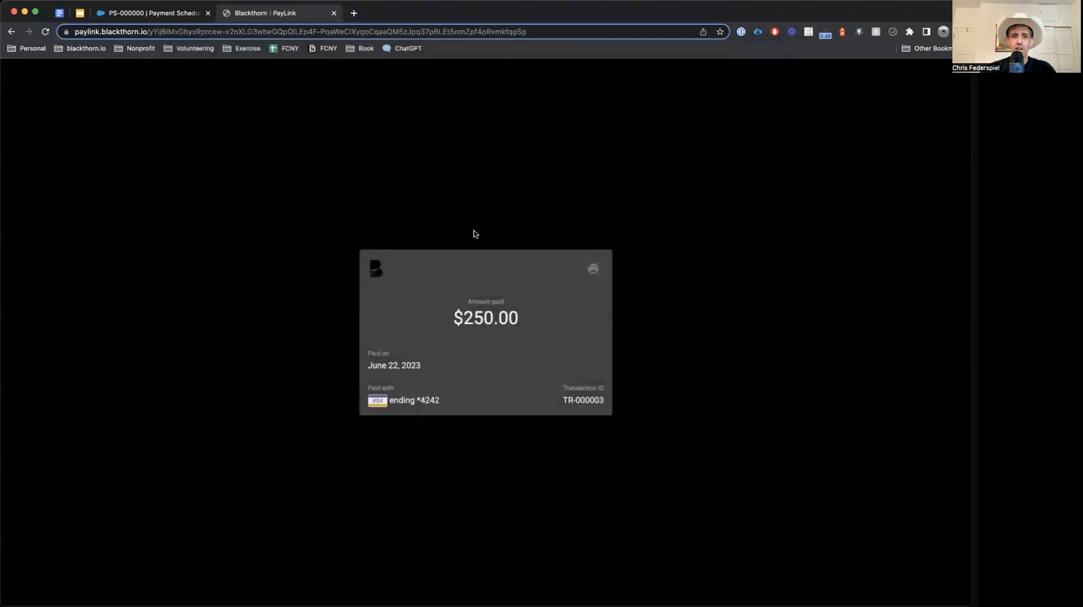
pyautogui.click(164, 13)
pyautogui.press('super+r')
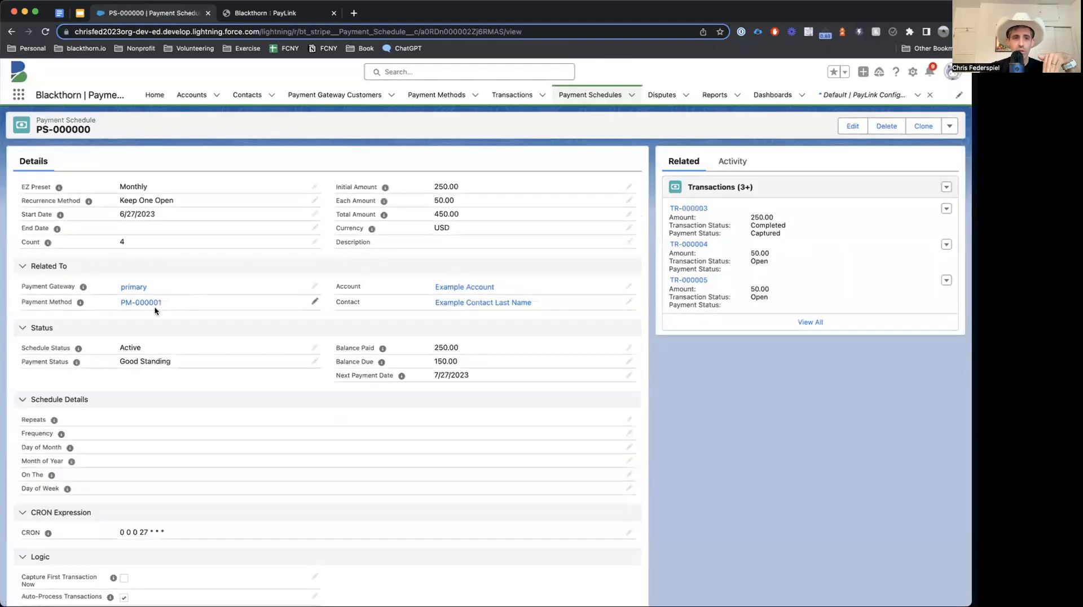
# Step: Review PS-000000's updated balances, payment method PM-000001 and transaction TR-000003
pyautogui.moveTo(145, 305)
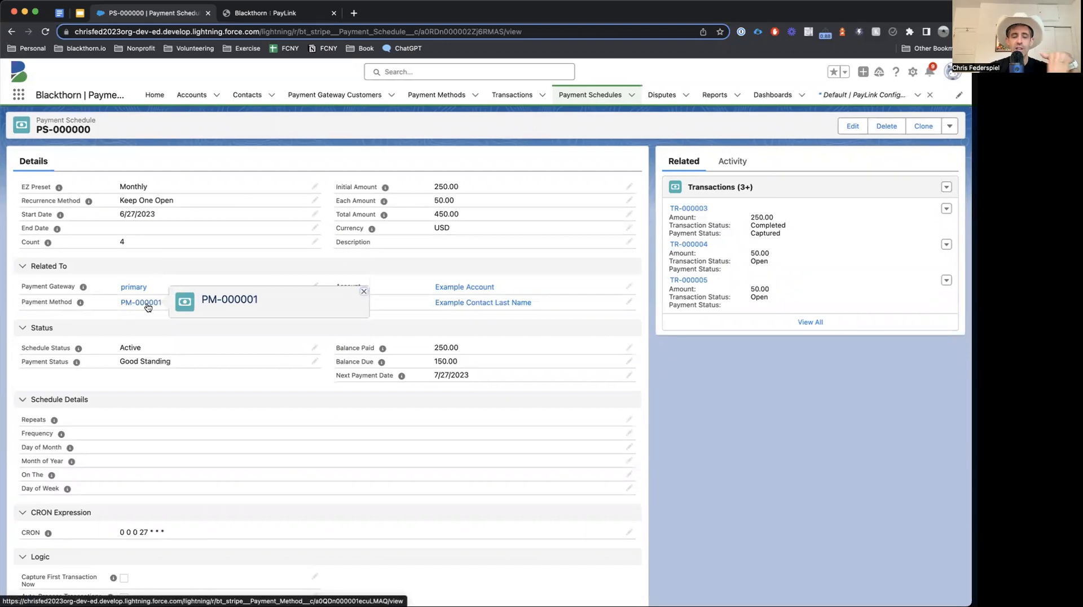